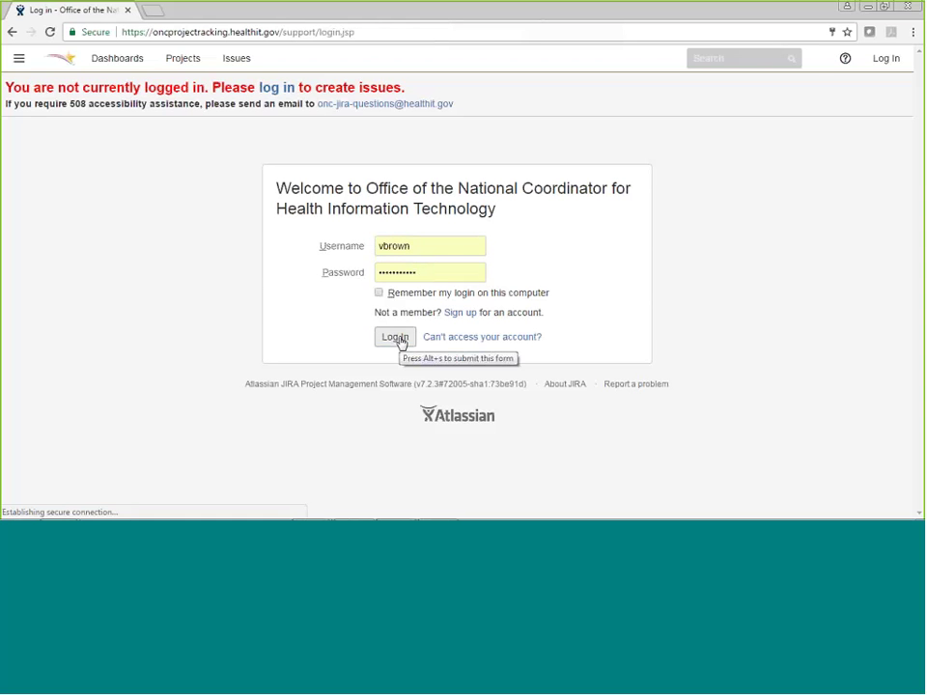
Log in and open the summary page of the 2017 Measures Under Consideration project from the list of all projects
left_click(401, 342)
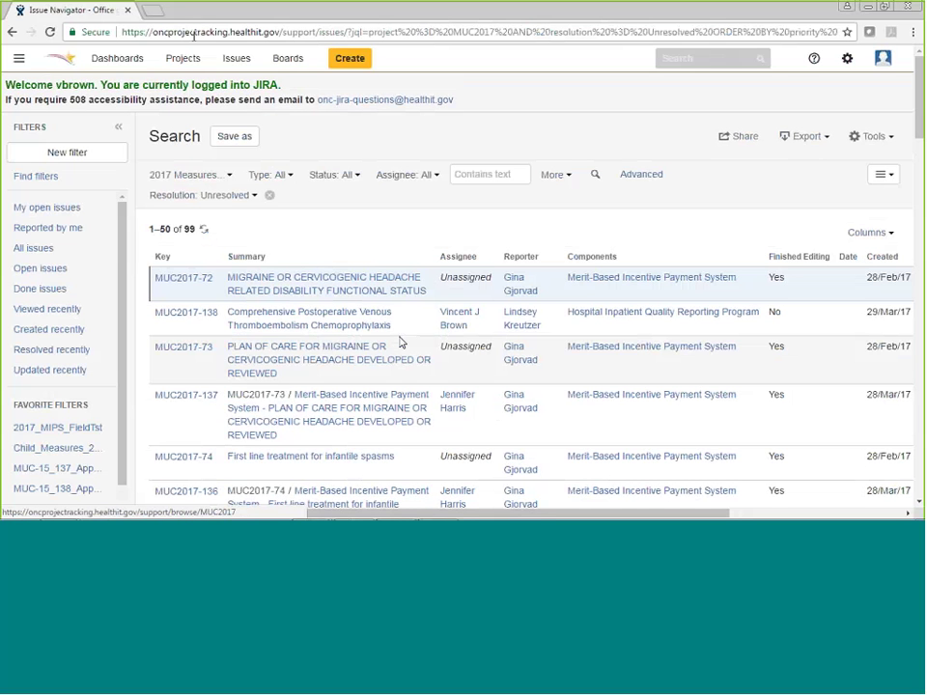
left_click(204, 62)
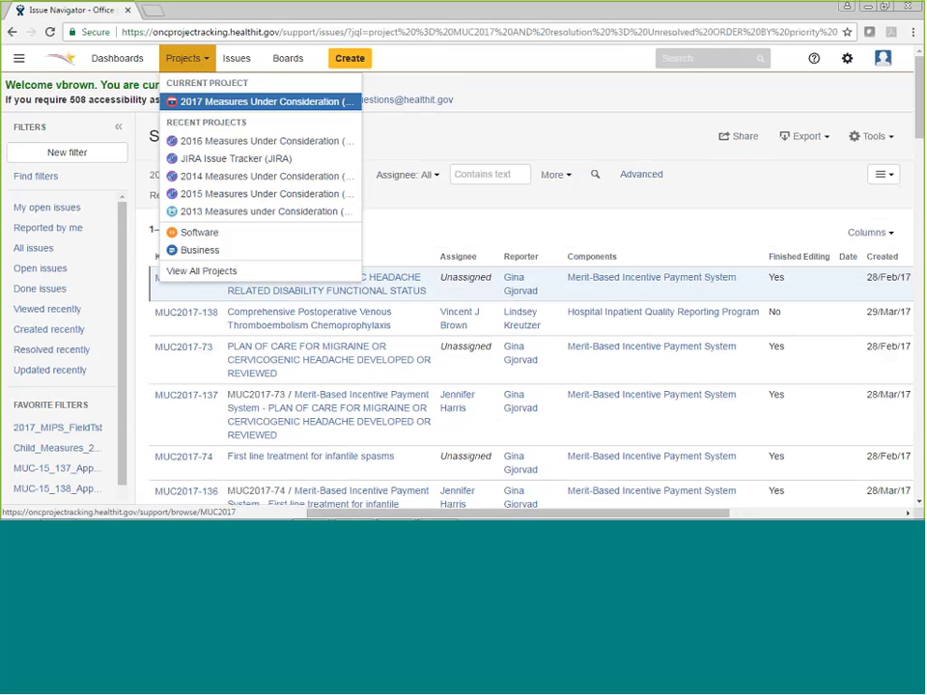
left_click(202, 273)
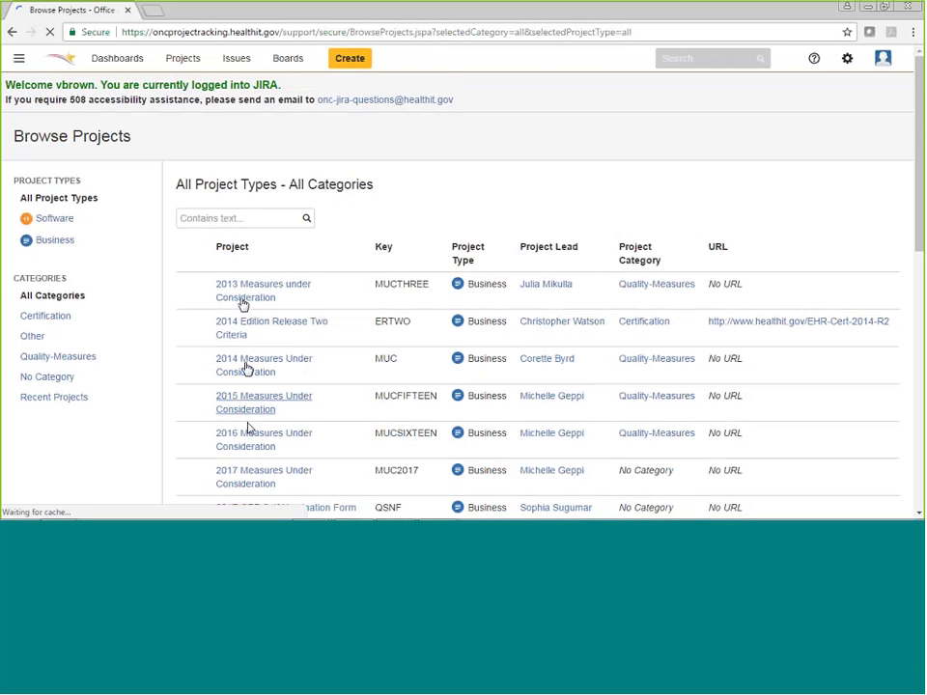
left_click(256, 478)
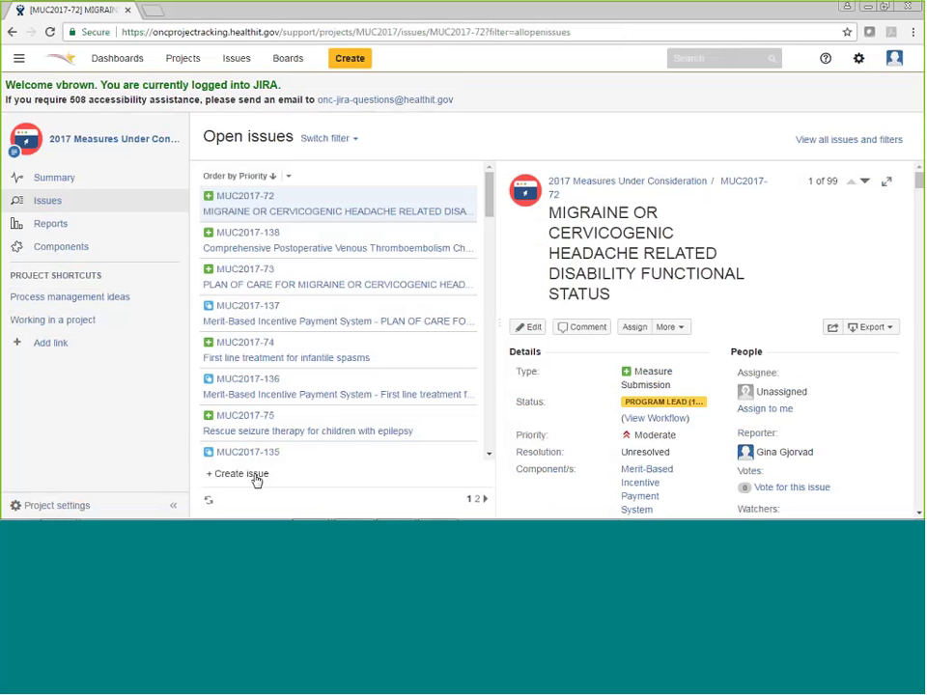
left_click(257, 477)
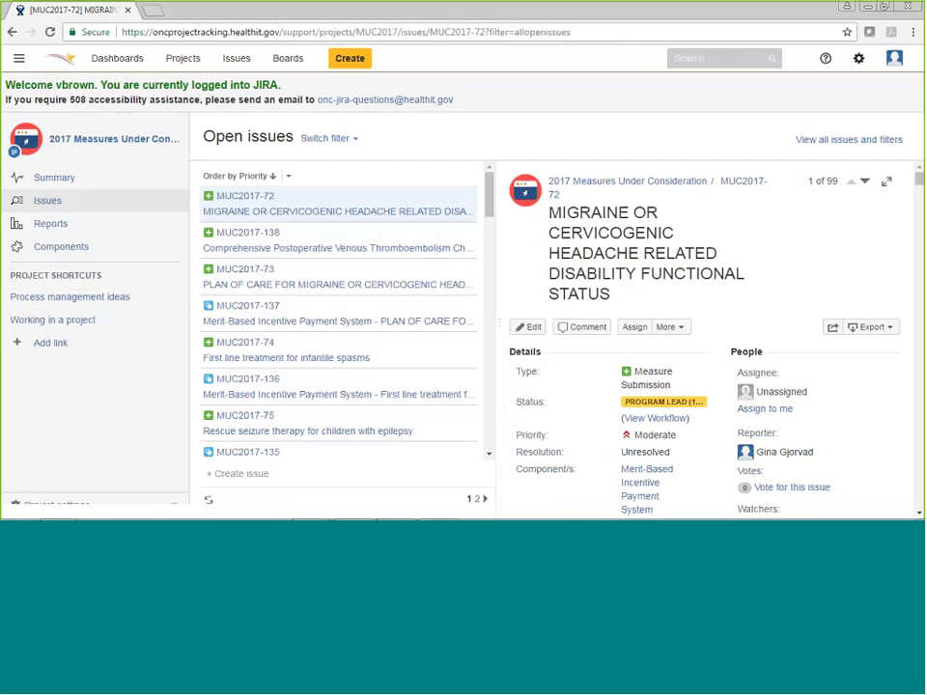
left_click(62, 178)
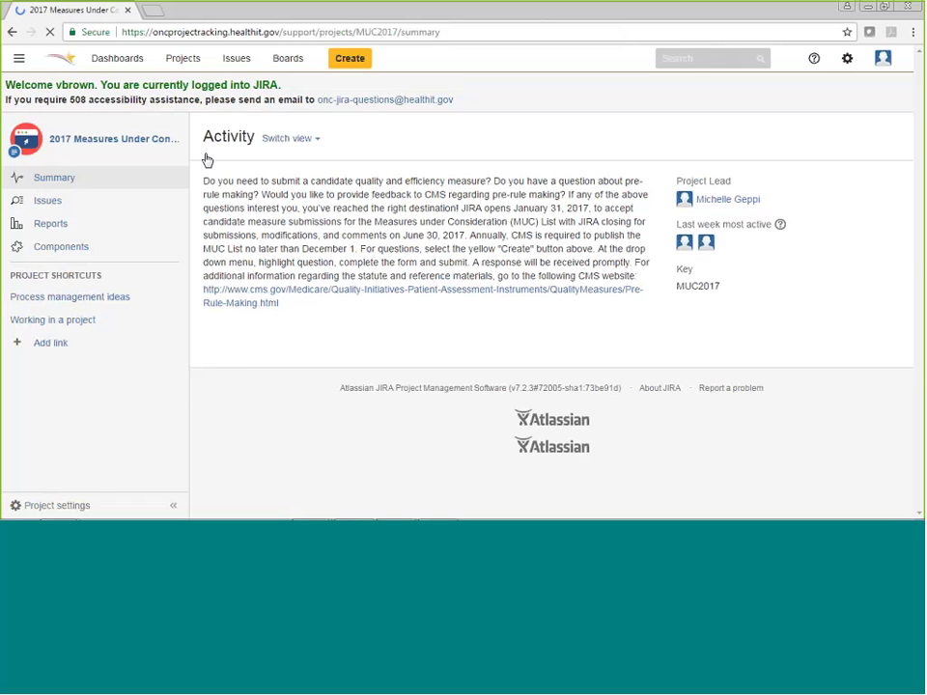
Start a new issue in the project and set its issue type to Measure Submission
left_click(352, 61)
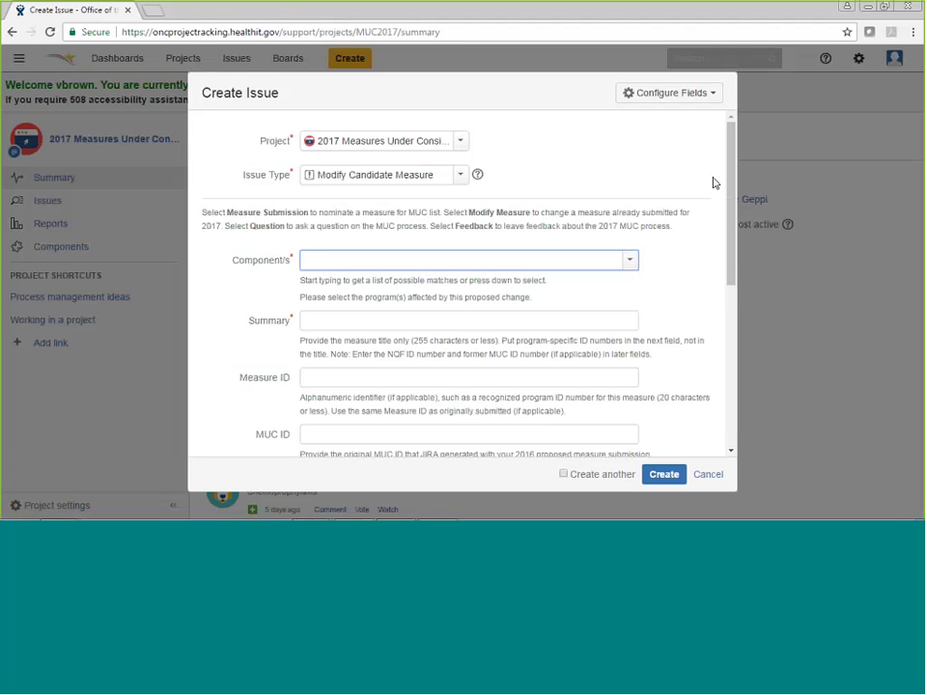
left_click(458, 175)
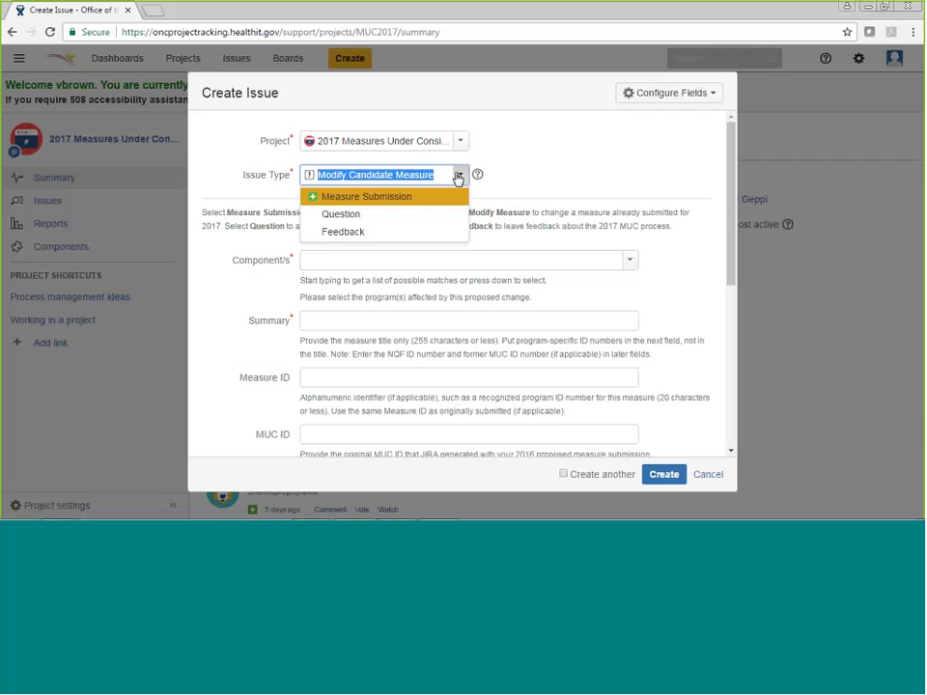
left_click(324, 200)
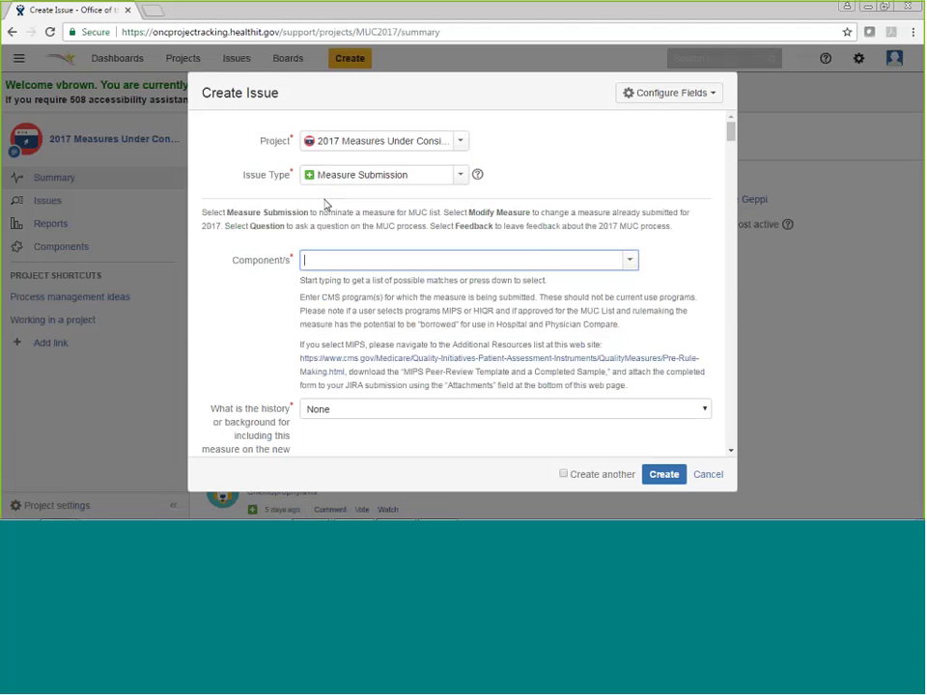
Review the Measure Submission form's fields from state of development down to Attachment and MIPS Journal Article Requirement
left_click_drag(729, 132, 741, 240)
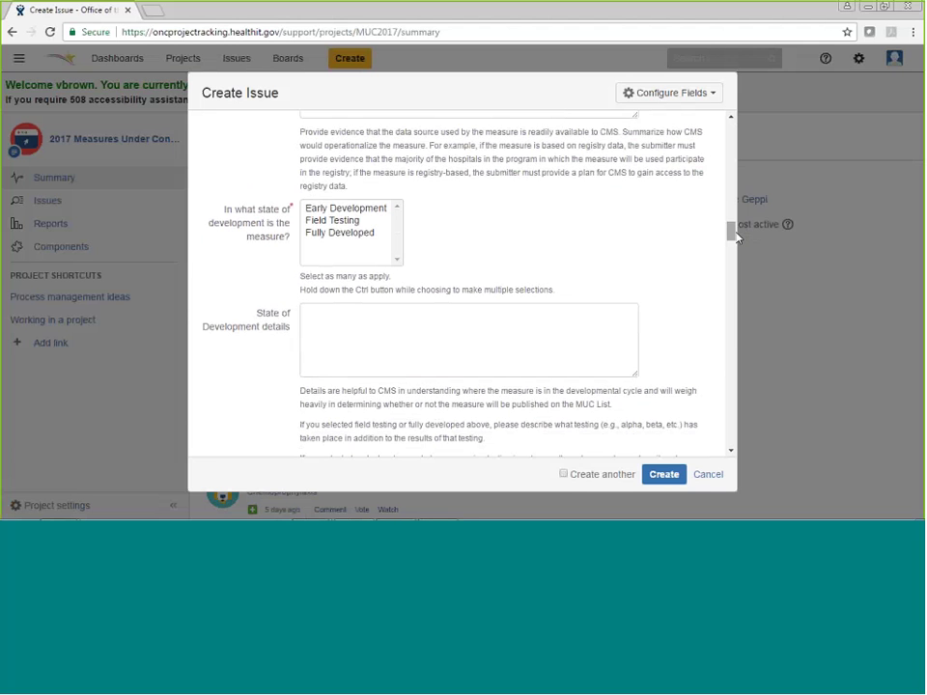
scroll(736, 237, "down", 1)
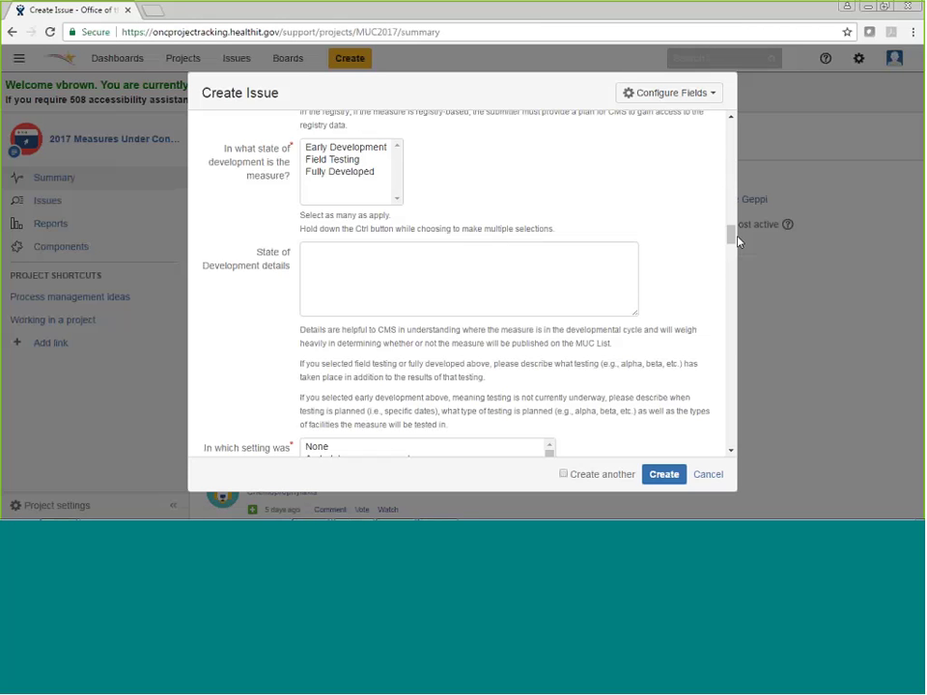
left_click_drag(732, 239, 731, 417)
scroll(734, 435, "down", 2)
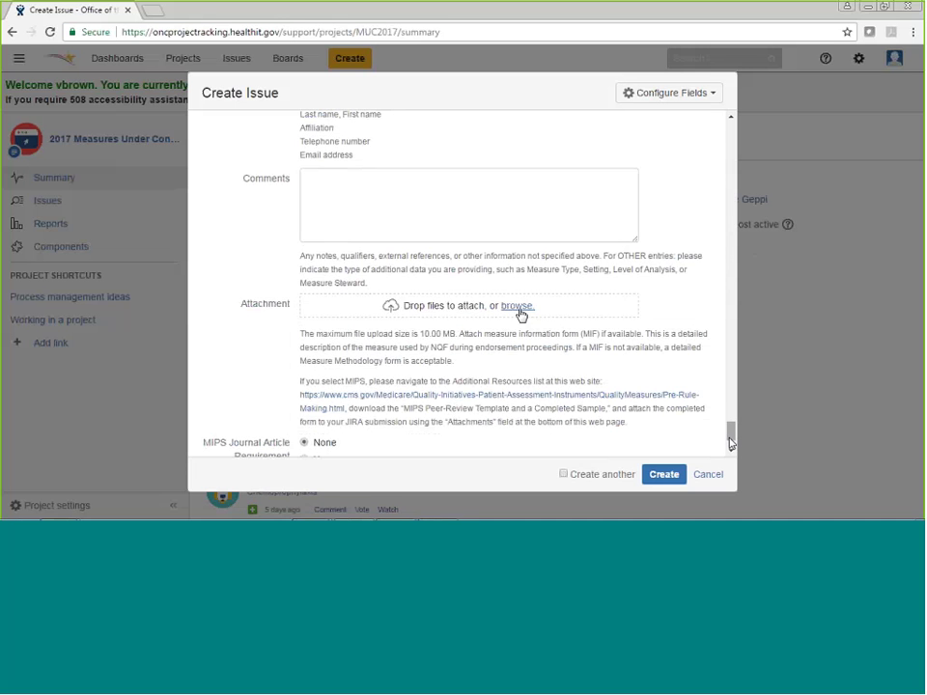
scroll(729, 439, "down", 2)
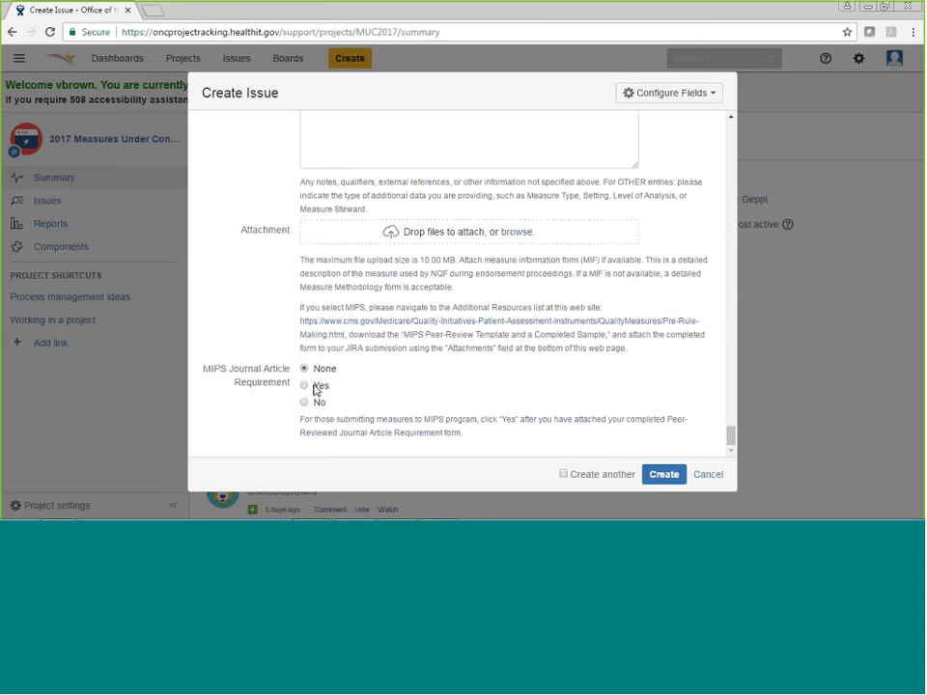
Switch to Word's final_MIPS_Article_Peer_Review_Template_20170322.docx and review the required article sections through Endorsement
mouse_move(311, 512)
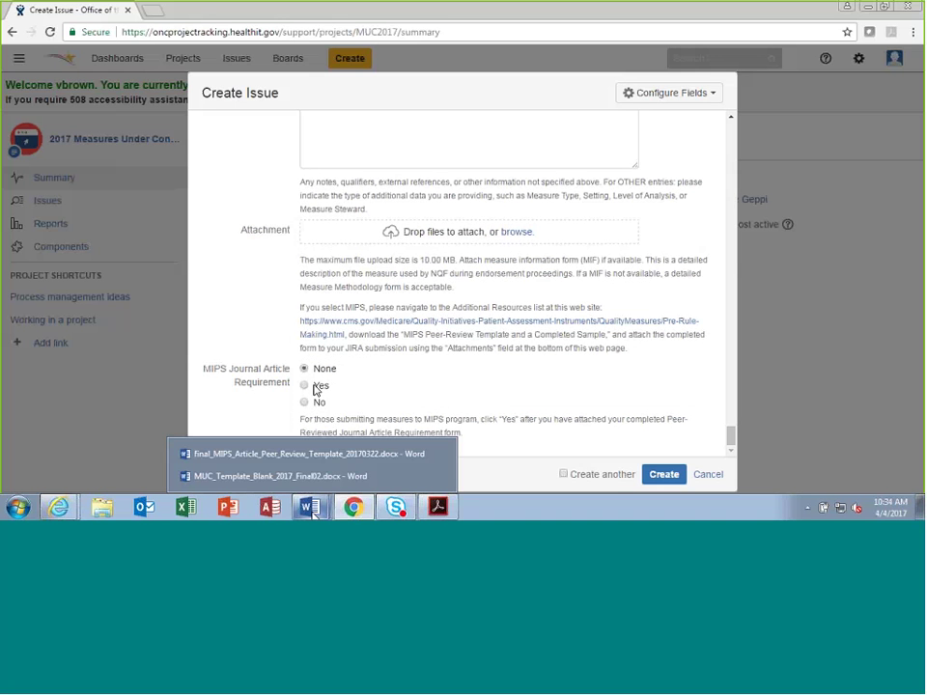
left_click(313, 453)
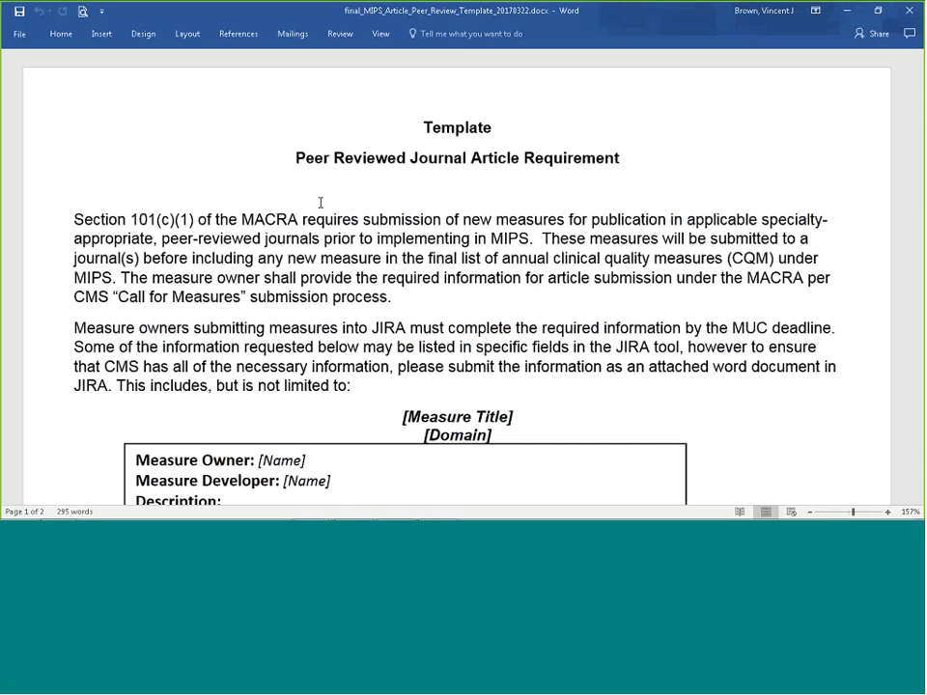
key("BackSpace")
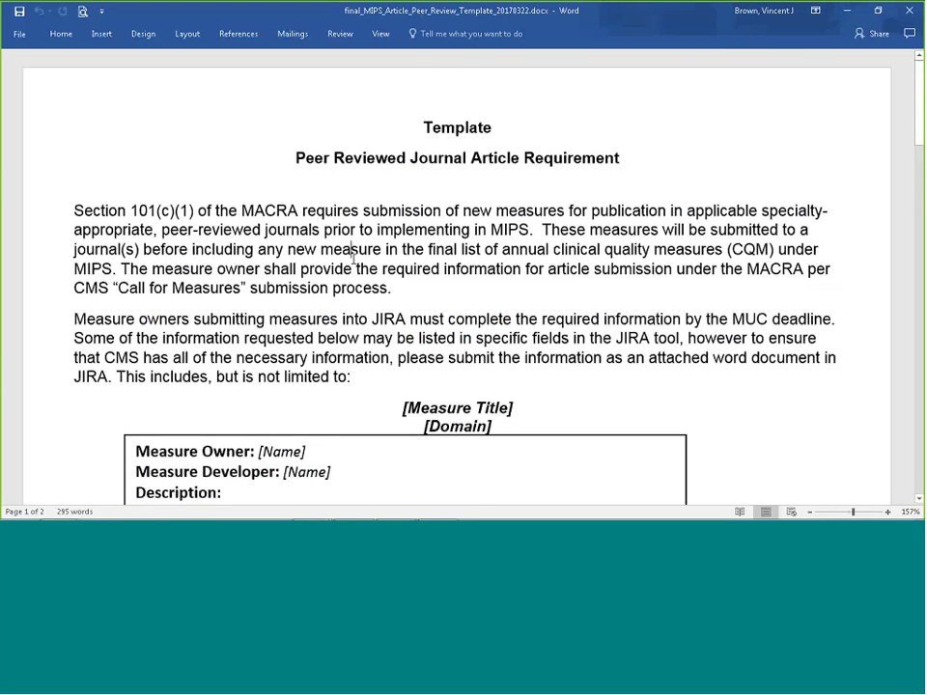
scroll(354, 259, "down", 7)
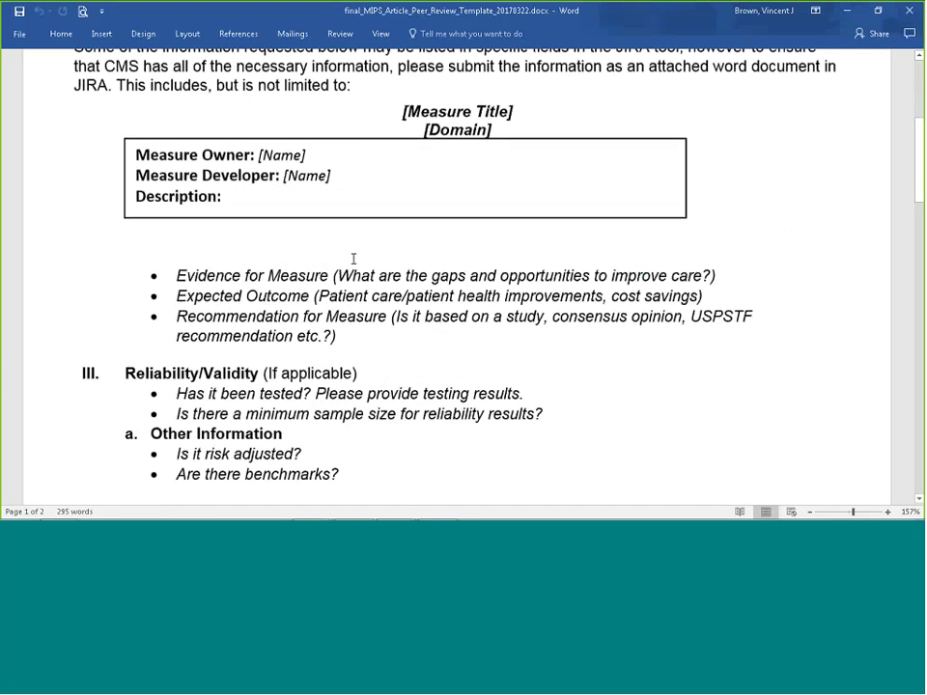
scroll(353, 259, "down", 1)
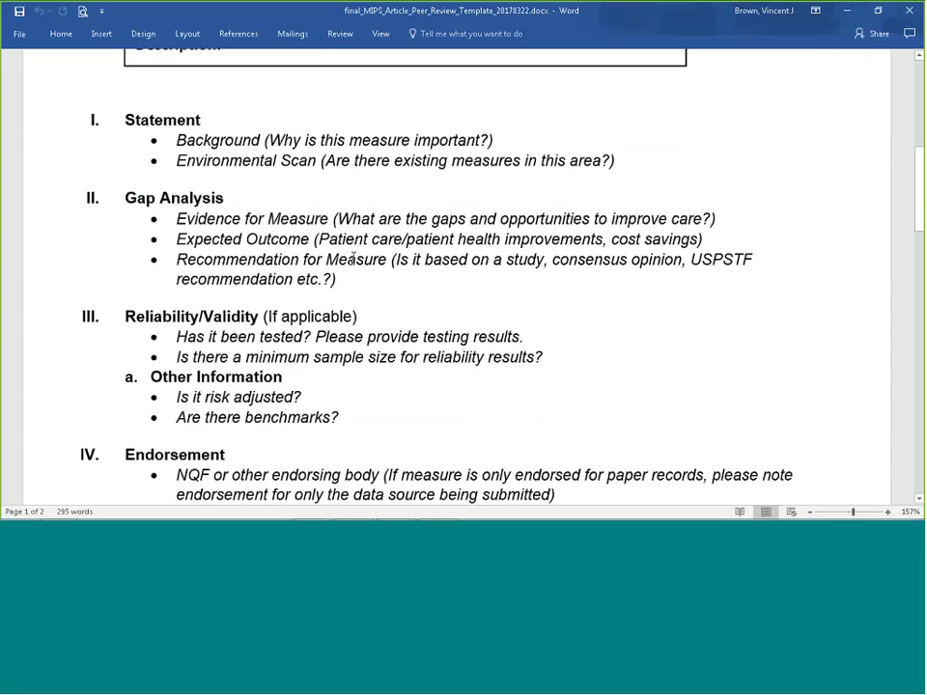
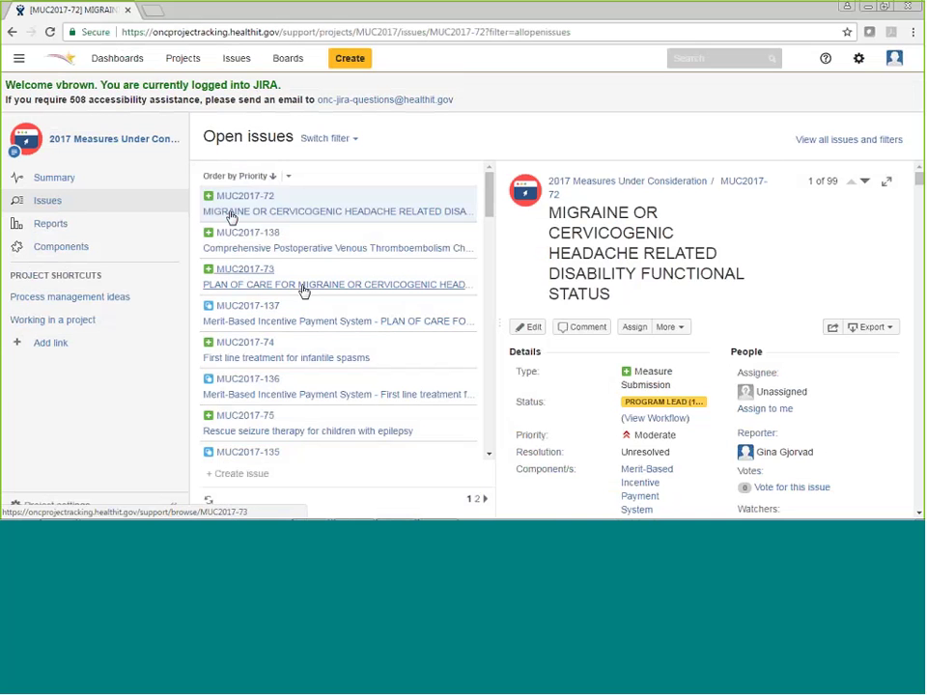
Open issue MUC2017-74 for editing, examine its Finished Editing and MIPS Journal Article Requirement fields, and close it without saving
left_click(301, 362)
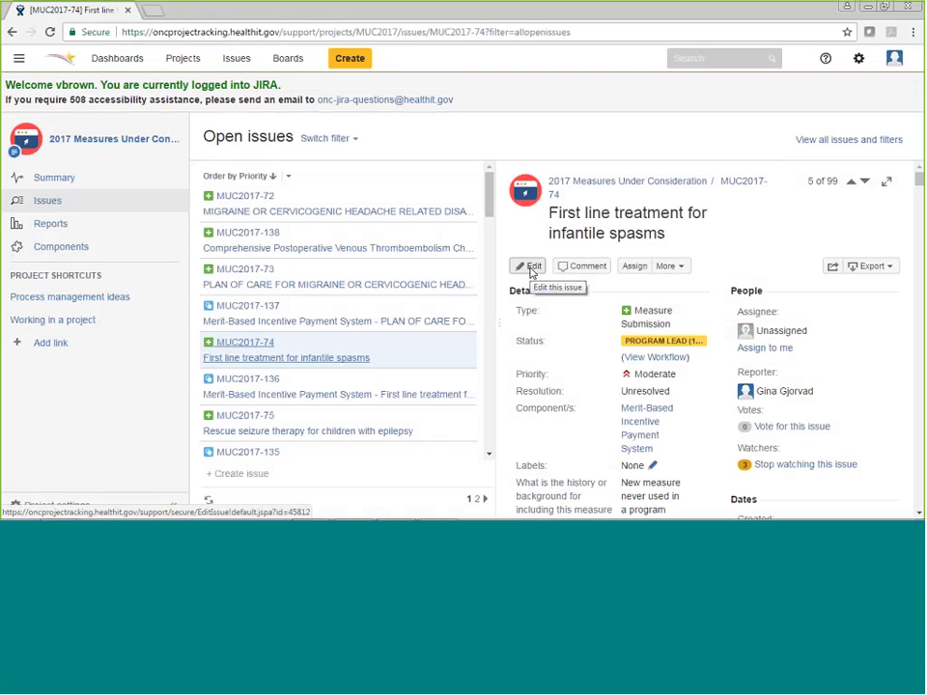
left_click(530, 268)
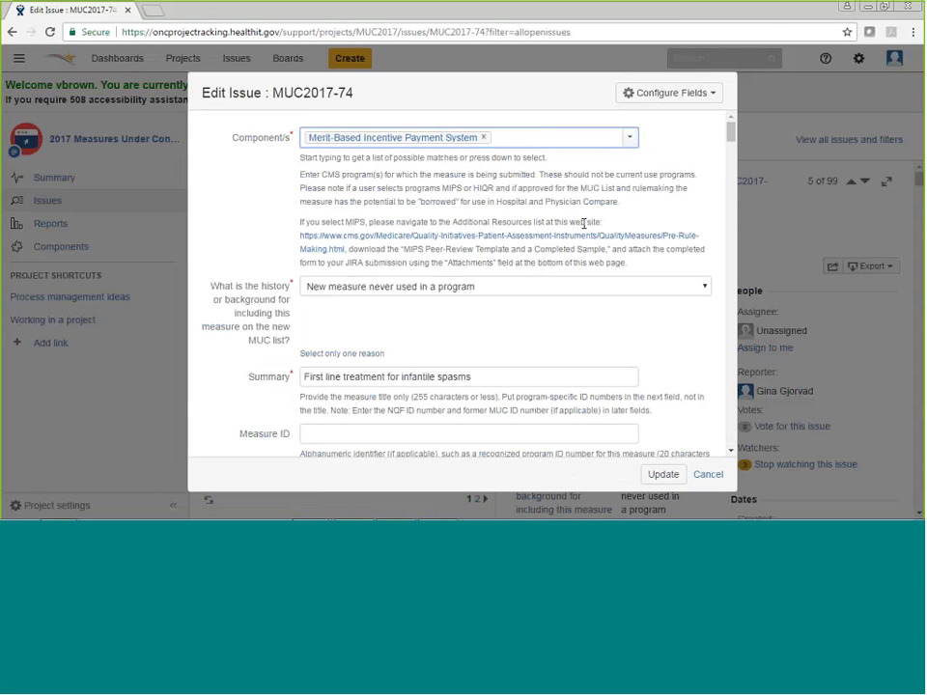
left_click_drag(731, 135, 729, 440)
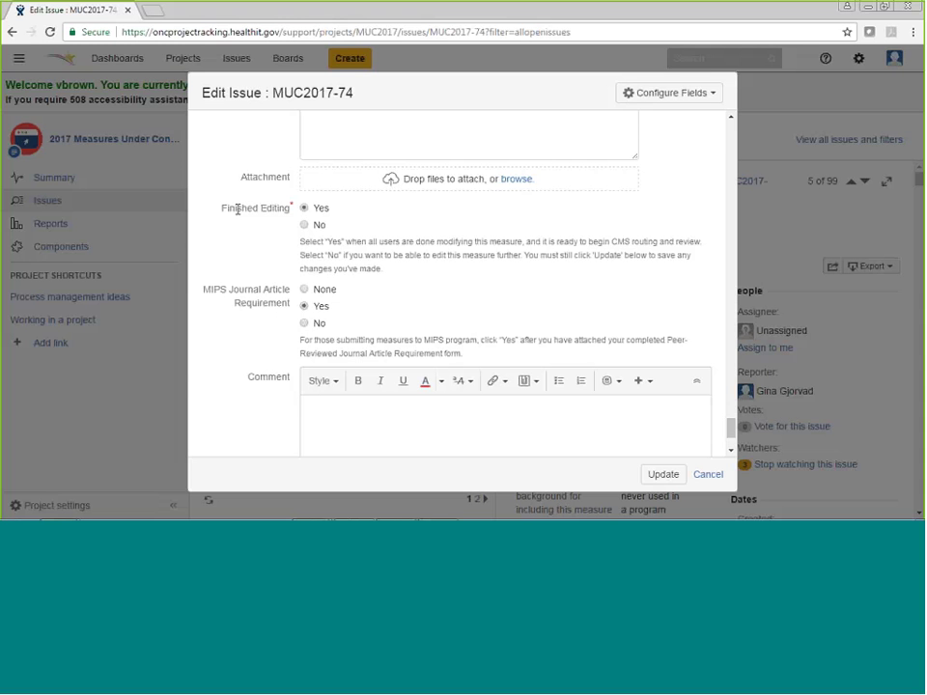
left_click(709, 475)
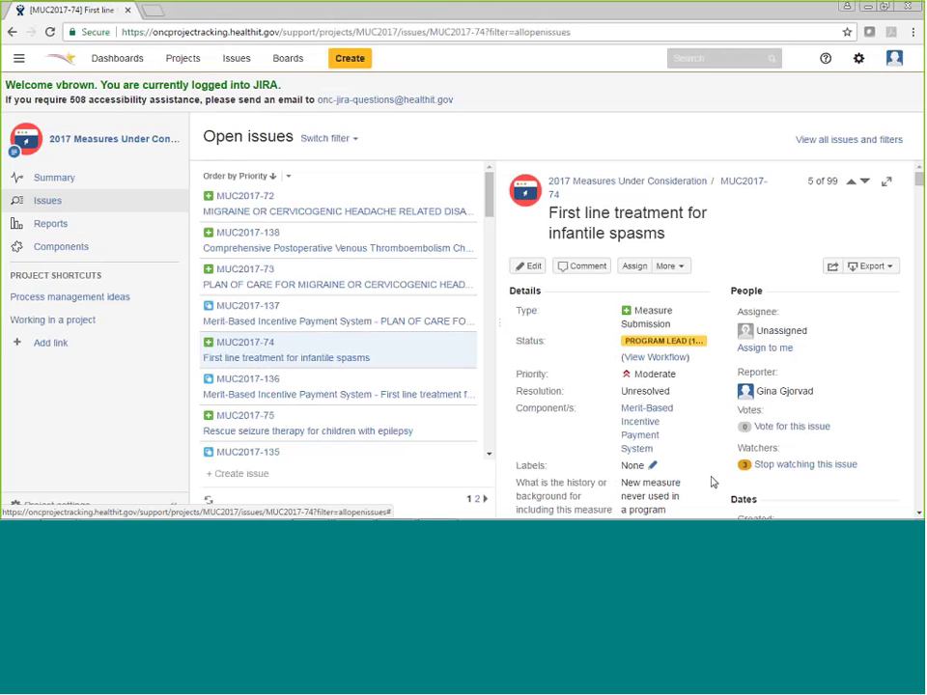
In a new Measure Submission, select the NQS priorities for person and family engagement, effective prevention and treatment, and more affordable quality care
left_click(359, 62)
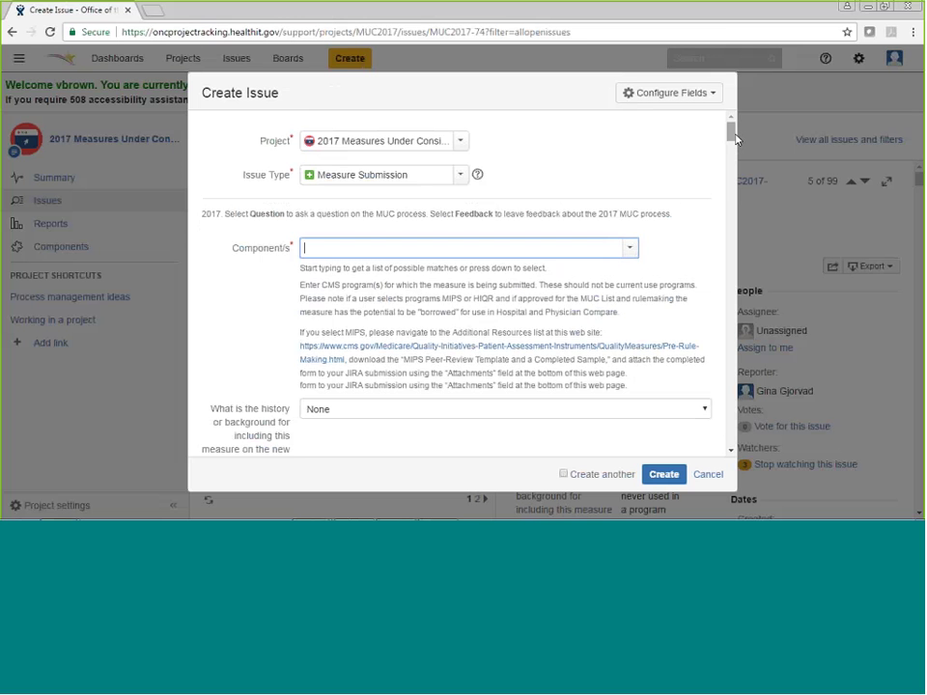
left_click_drag(734, 140, 734, 218)
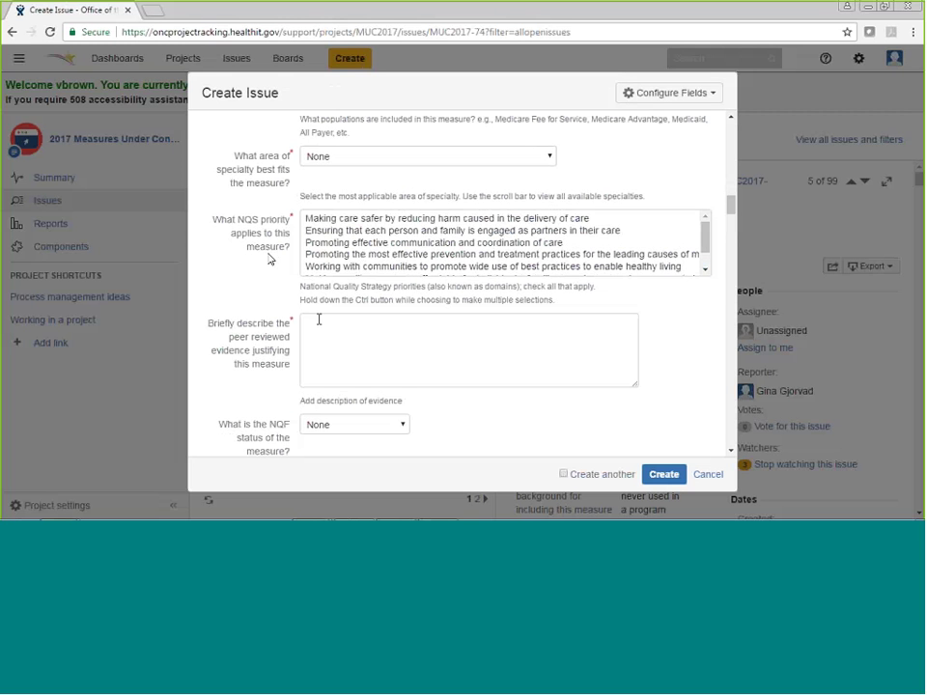
left_click(394, 233)
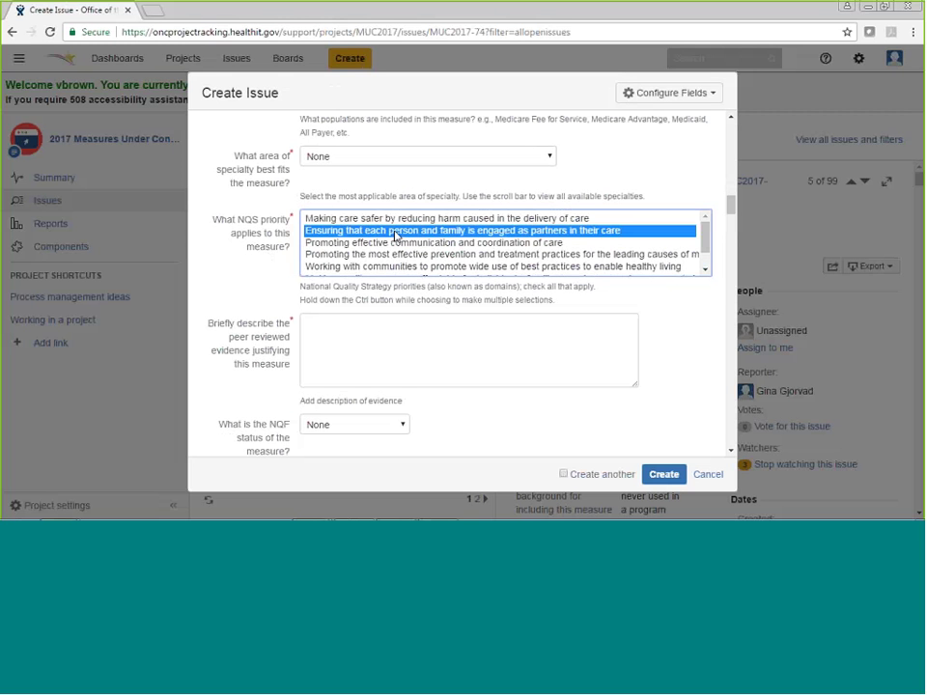
left_click(396, 256, "ctrl")
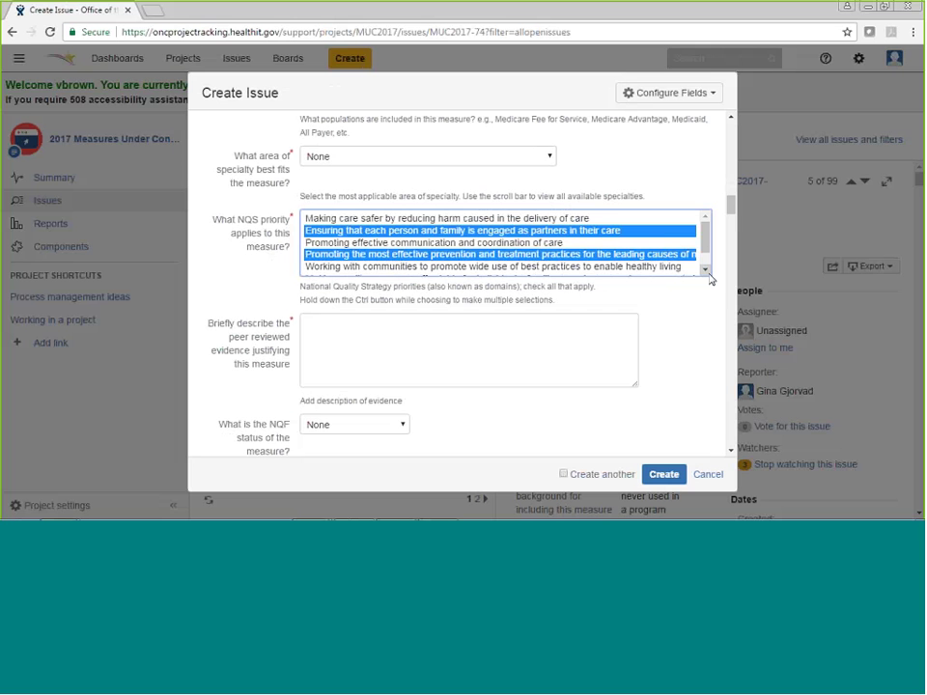
scroll(502, 246, "down", 1)
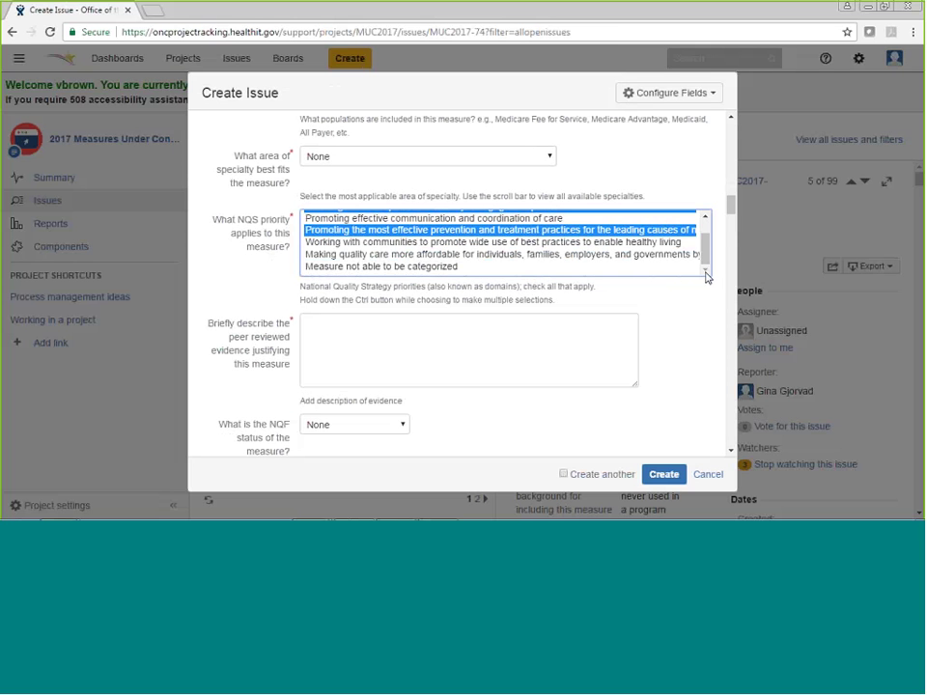
left_click(387, 255, "ctrl")
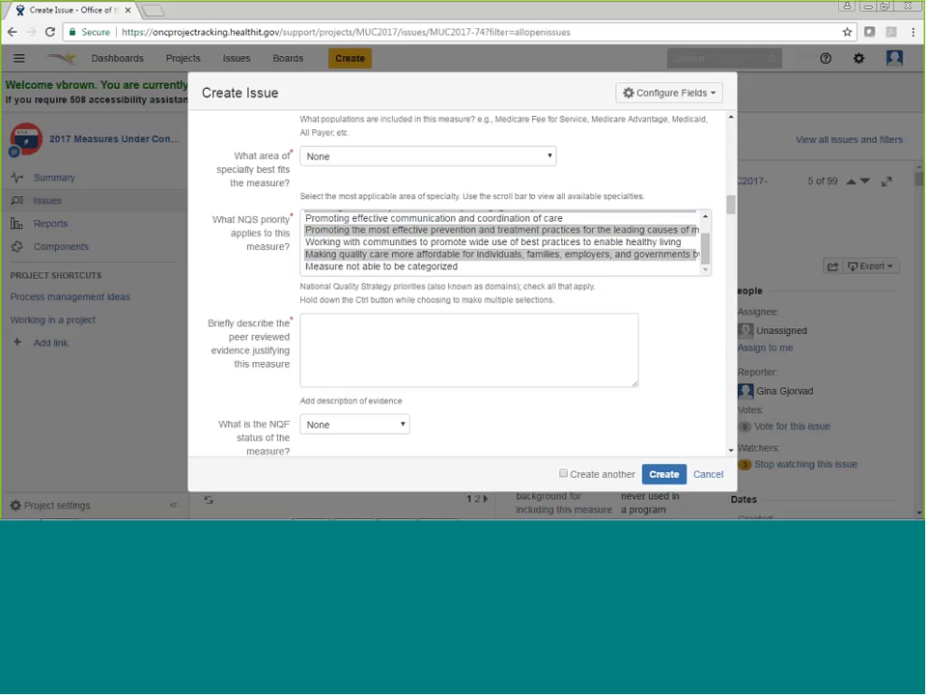
Examine the submission form's evidence, development state and performance gap fields, and discard the new issue
scroll(735, 228, "down", 4)
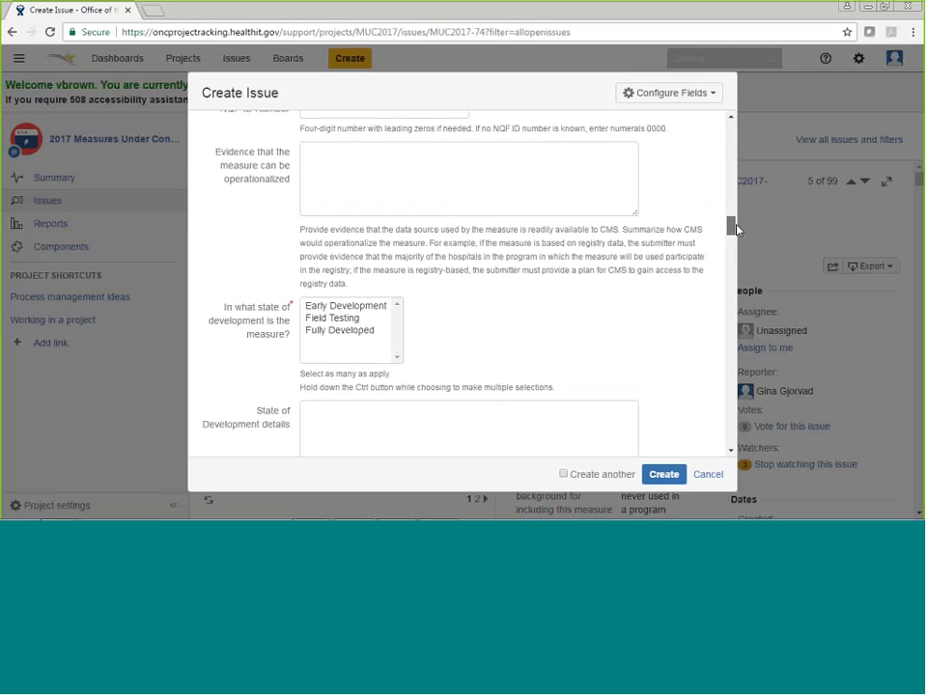
left_click_drag(736, 228, 740, 293)
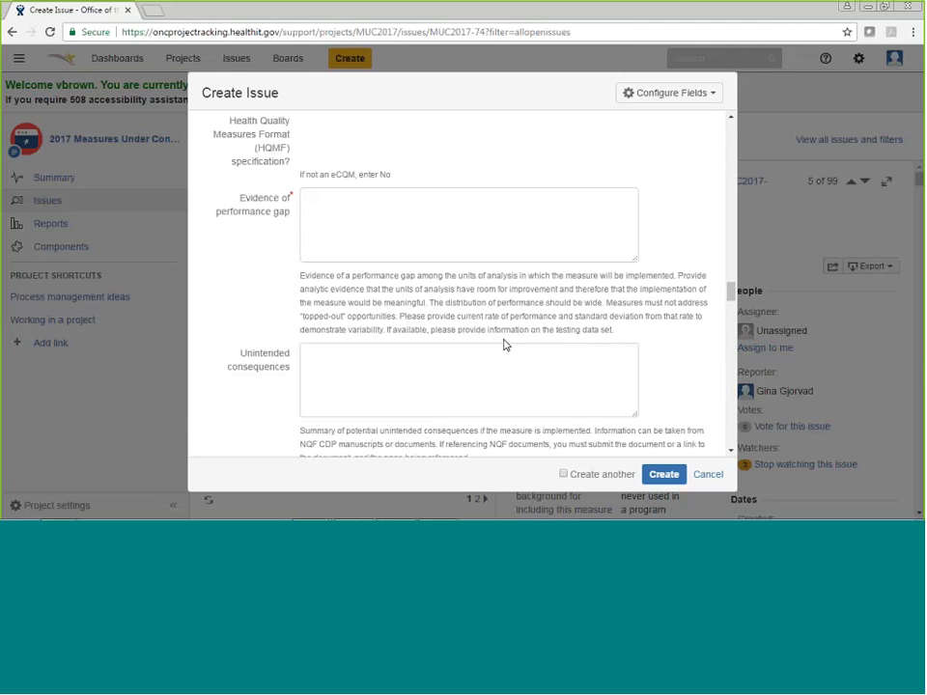
left_click(707, 475)
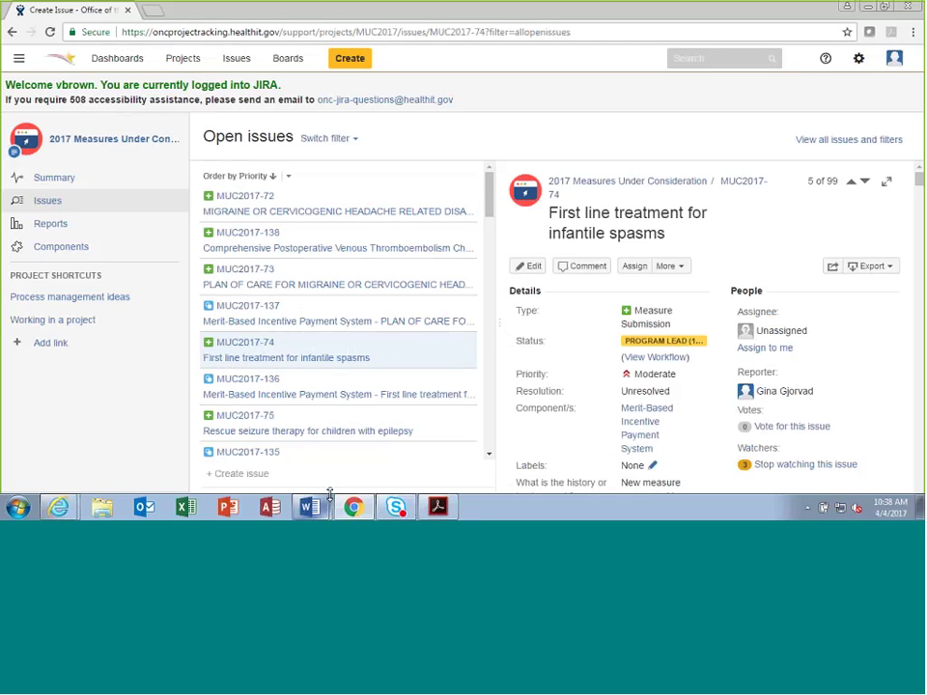
Switch to Word's MUC_Template_Blank_2017_Final02.docx and review the data template's Issue Type and Component/s rows
mouse_move(305, 512)
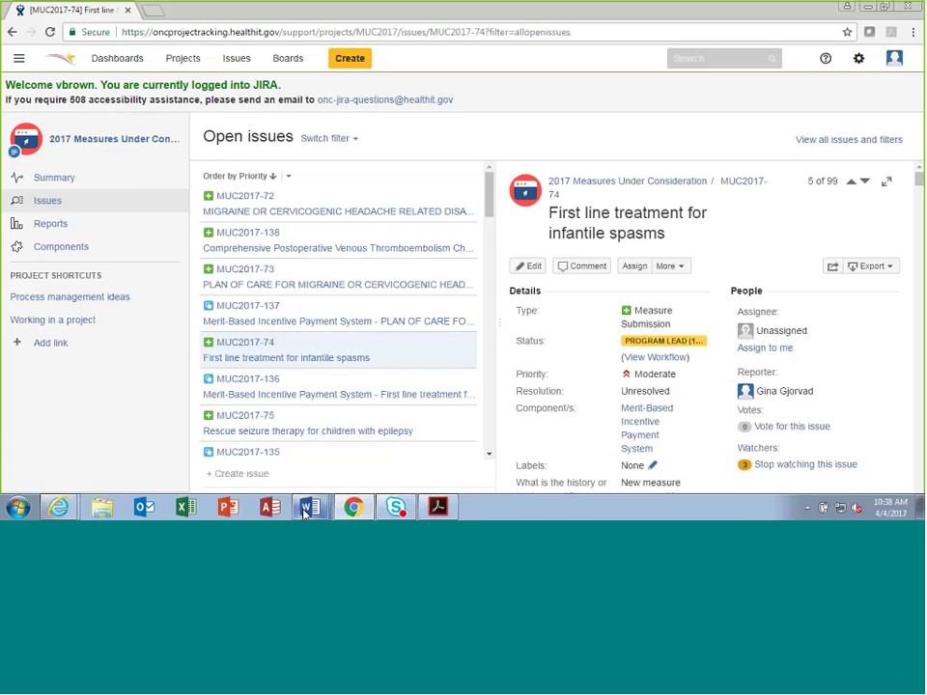
left_click(306, 478)
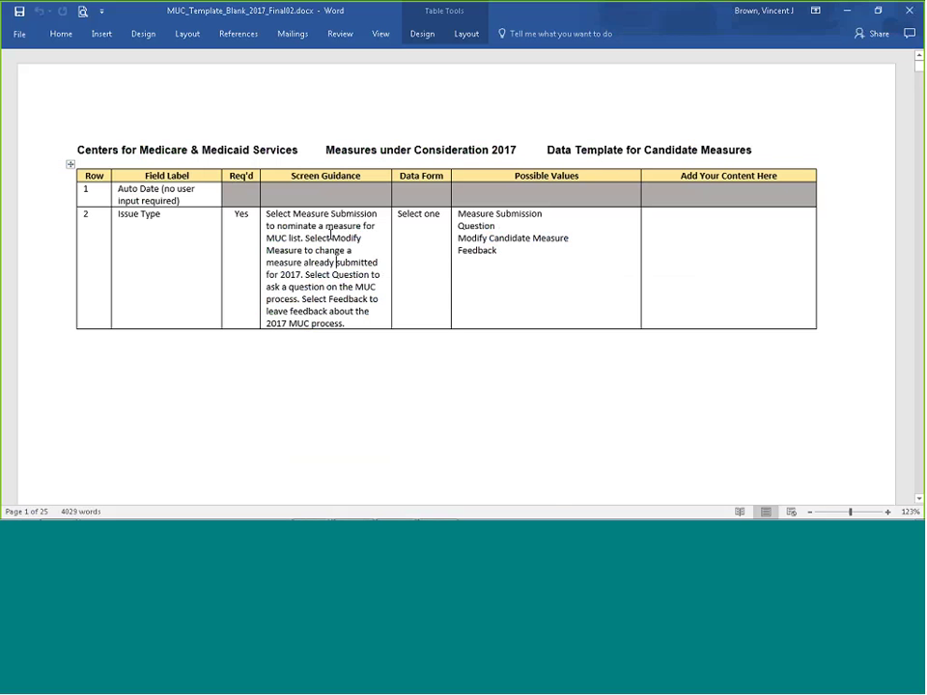
scroll(389, 288, "down", 10)
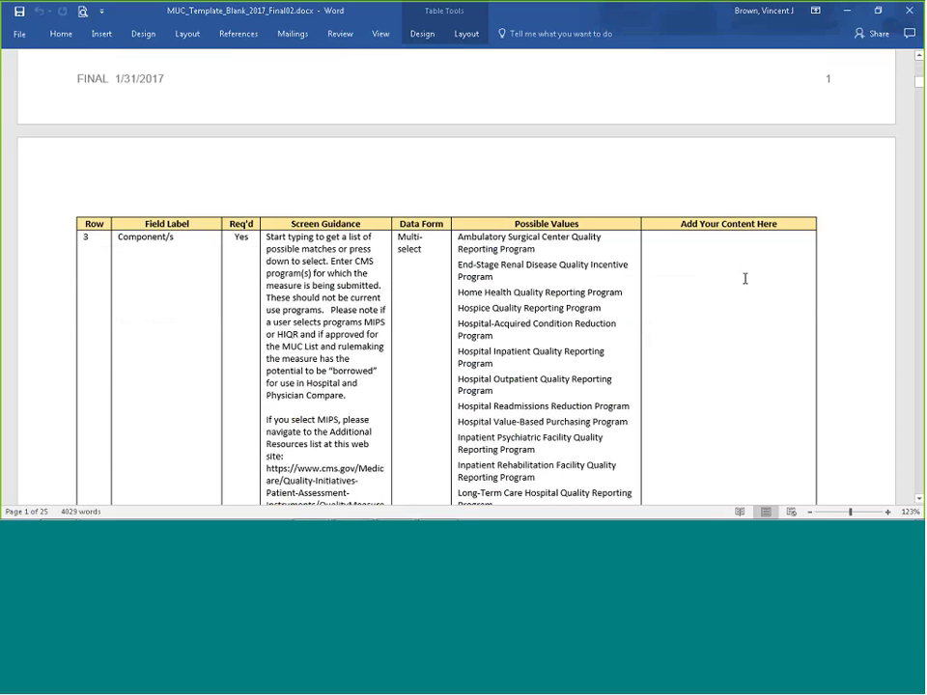
Review the Word template's rows on the measure's history or background and its range of years used by CMS programs
scroll(727, 294, "down", 3)
scroll(727, 293, "down", 14)
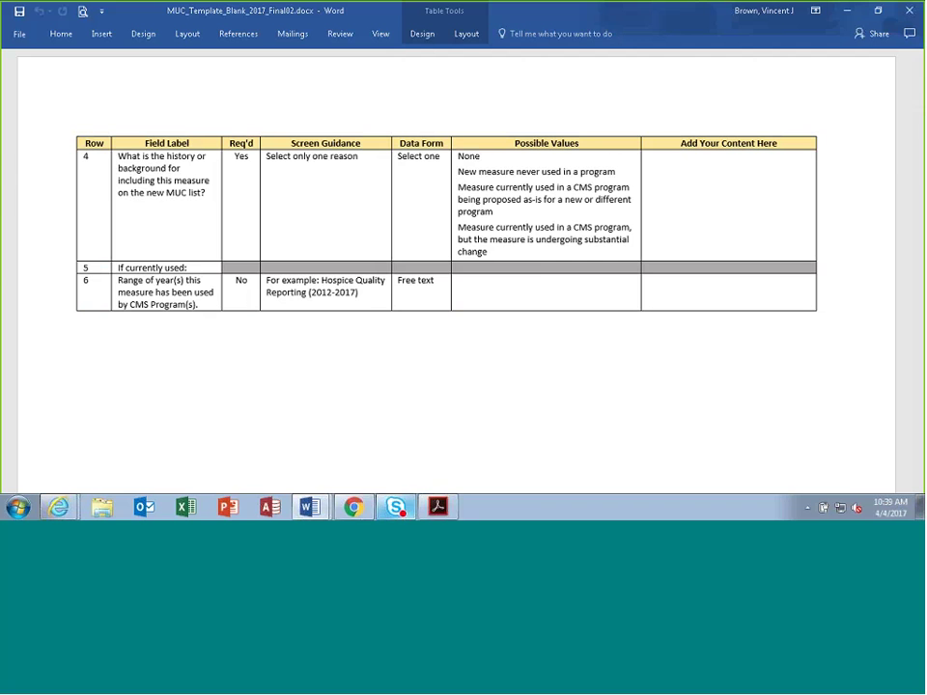
Switch to JIRA in Chrome, start a new issue in the 2017 Measures Under Consideration project, and view the available issue types
left_click(353, 510)
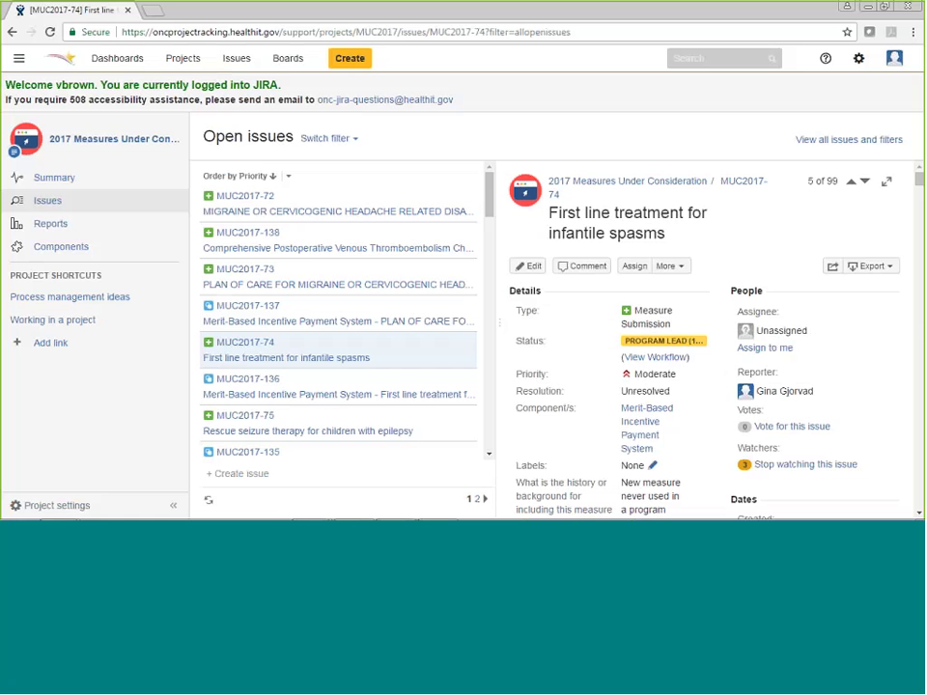
left_click(354, 59)
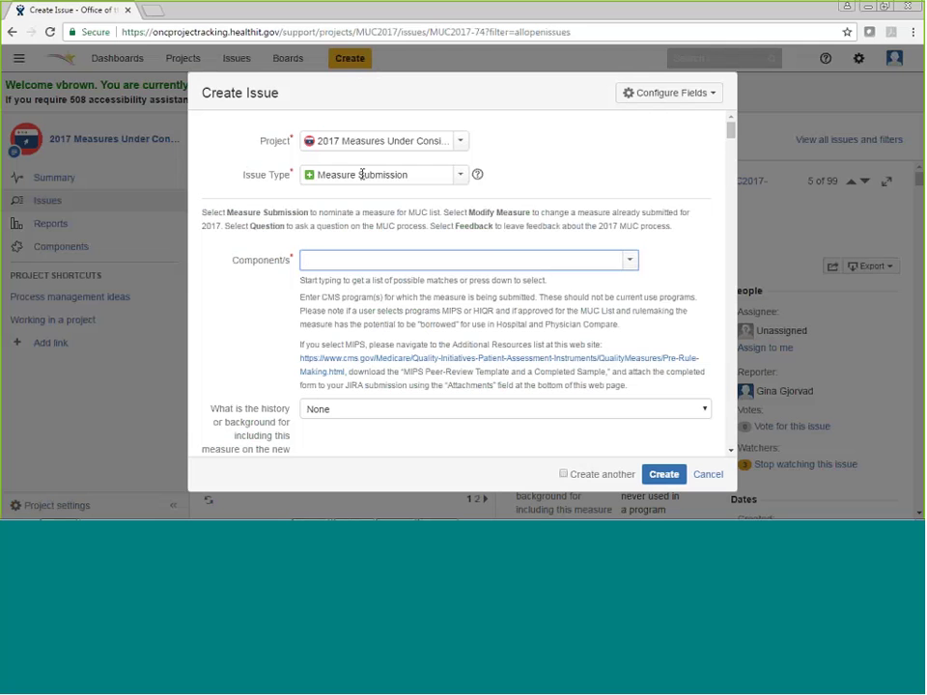
left_click(460, 176)
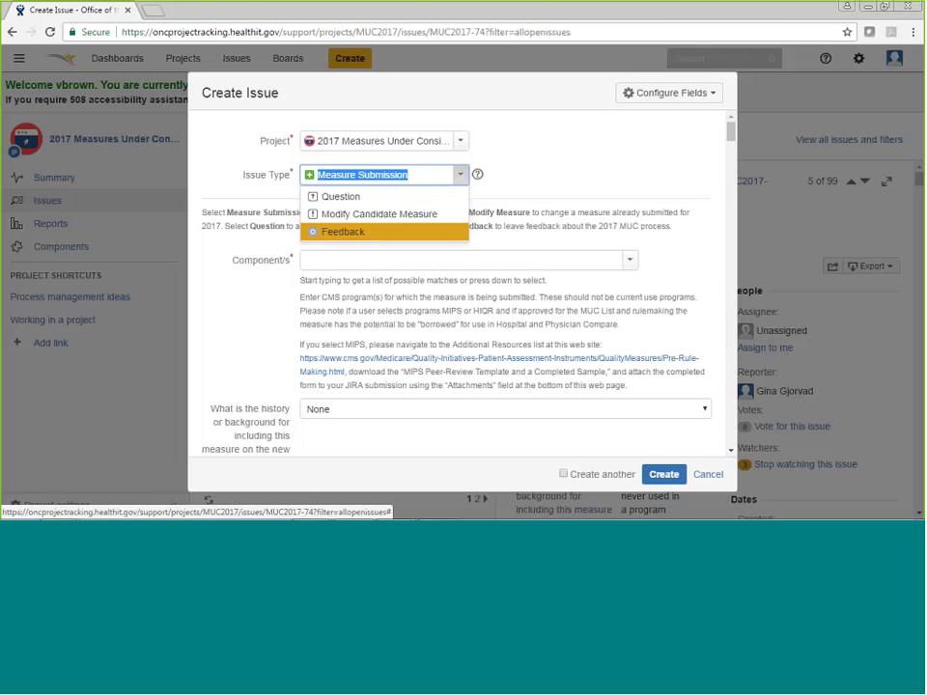
Switch to the CMS.gov Pre-Rule Making page in Internet Explorer and review its JIRA System, proposal guidelines, webinars and Additional Resources sections
left_click(60, 509)
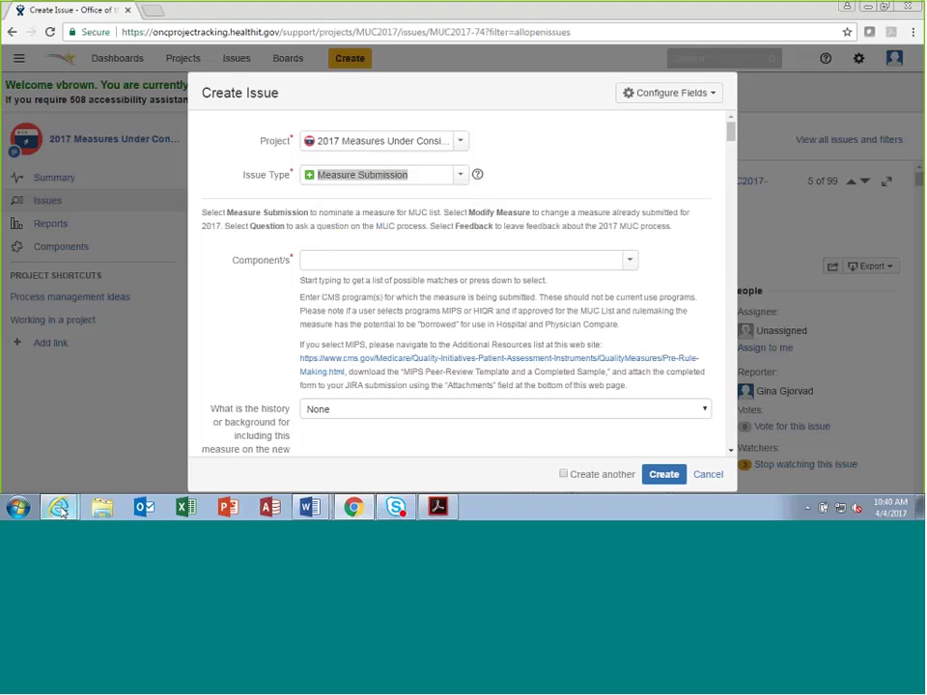
left_click(57, 337)
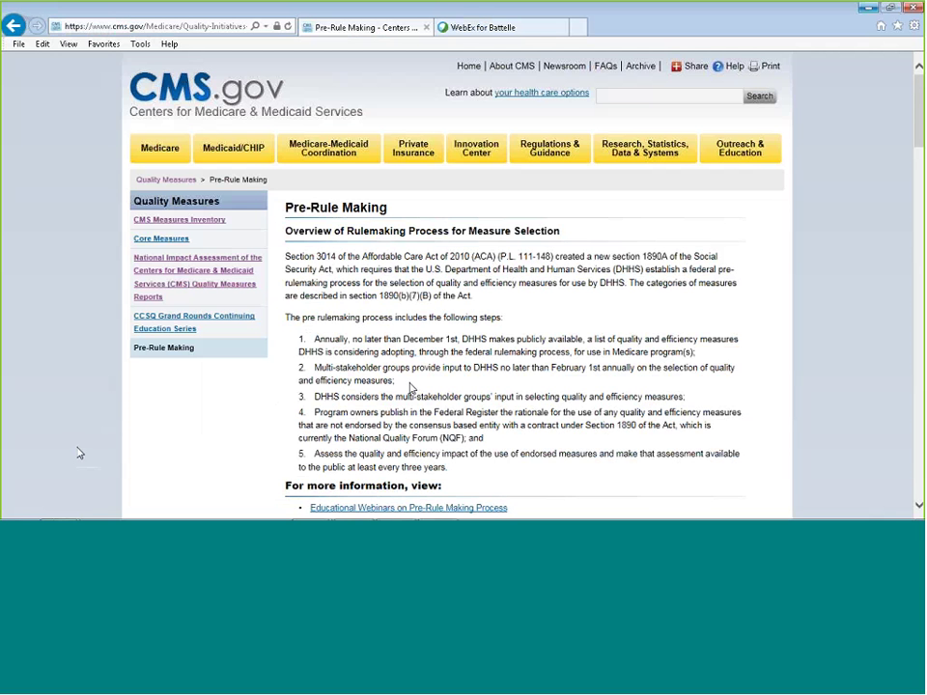
scroll(415, 387, "down", 8)
scroll(415, 387, "down", 5)
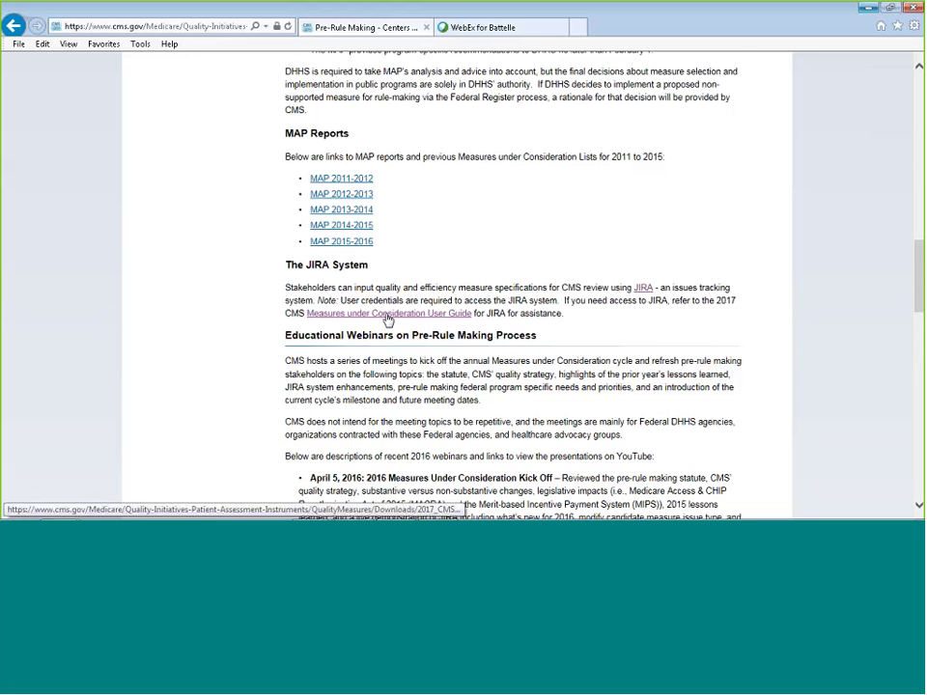
scroll(424, 368, "down", 3)
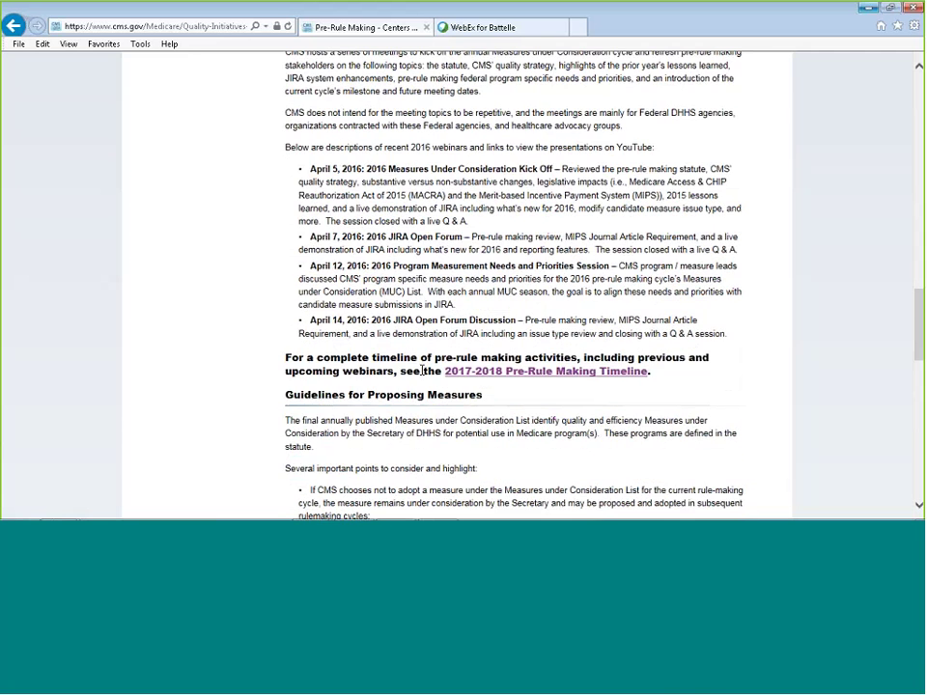
scroll(422, 370, "down", 3)
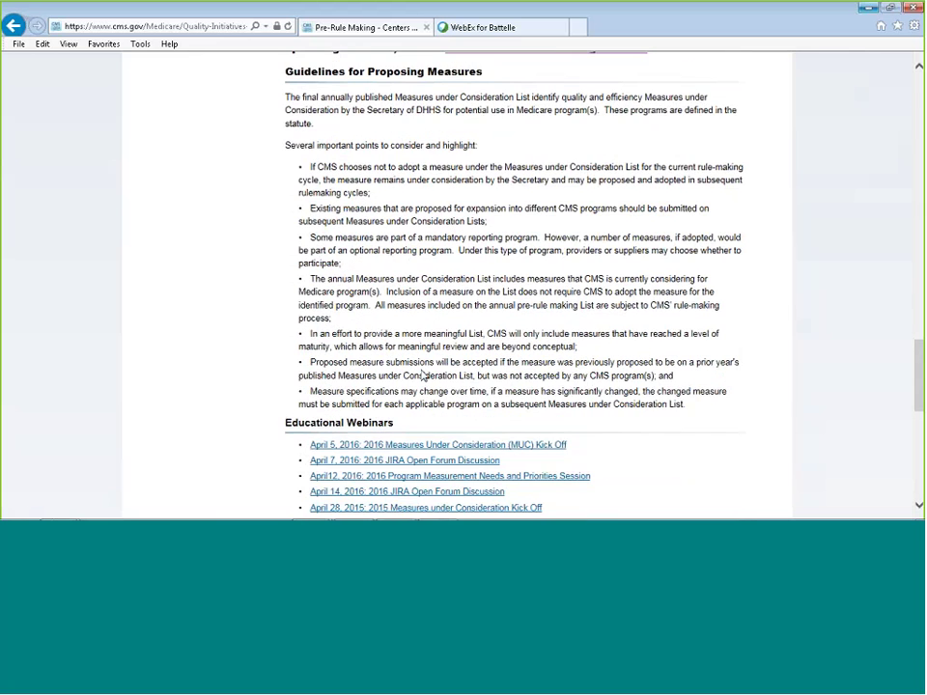
scroll(422, 375, "down", 3)
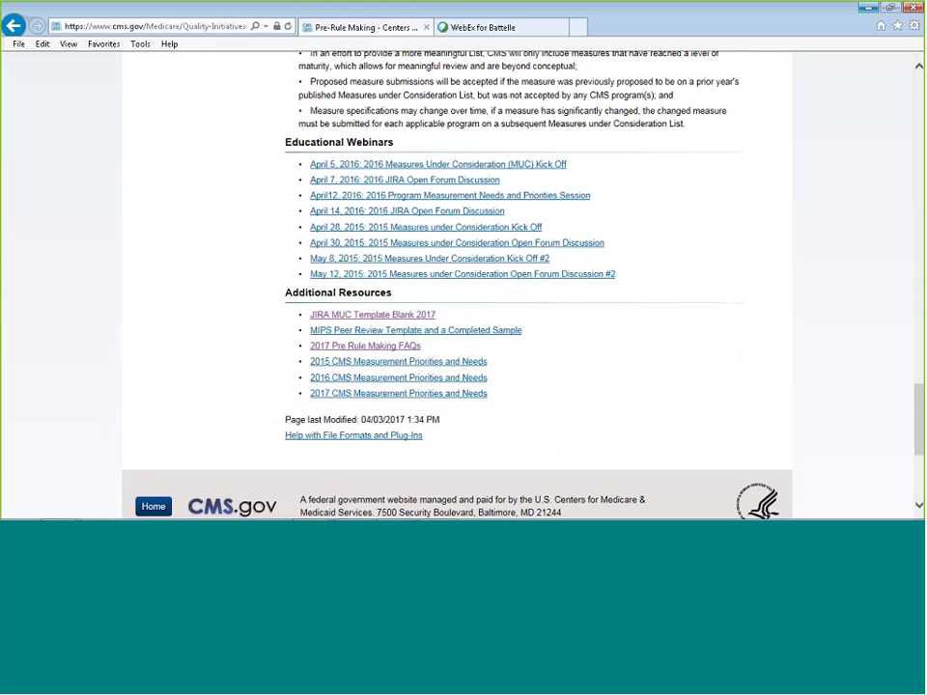